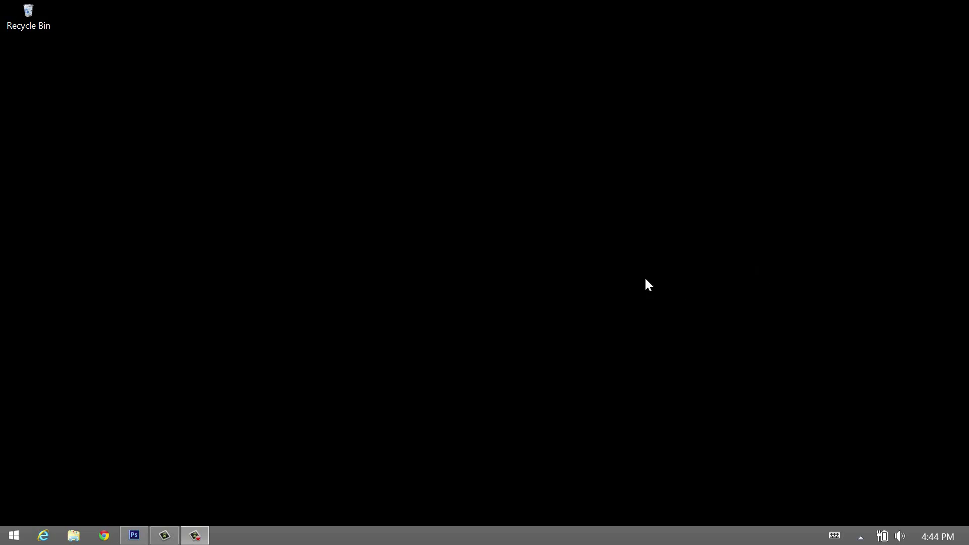
- In Internet Explorer, go to printelf.com's Business Cards page and open the JPG template
click(43, 535)
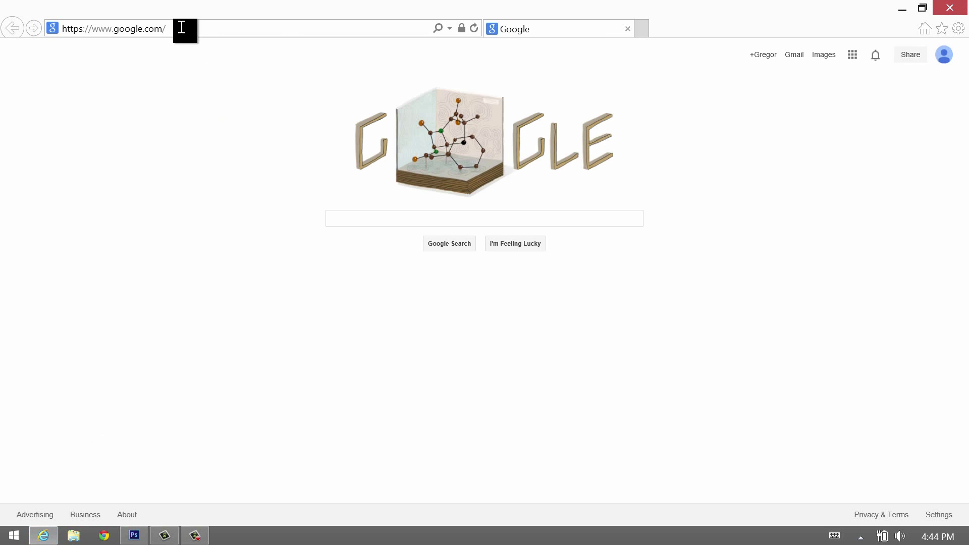
click(181, 28)
text(printelf)
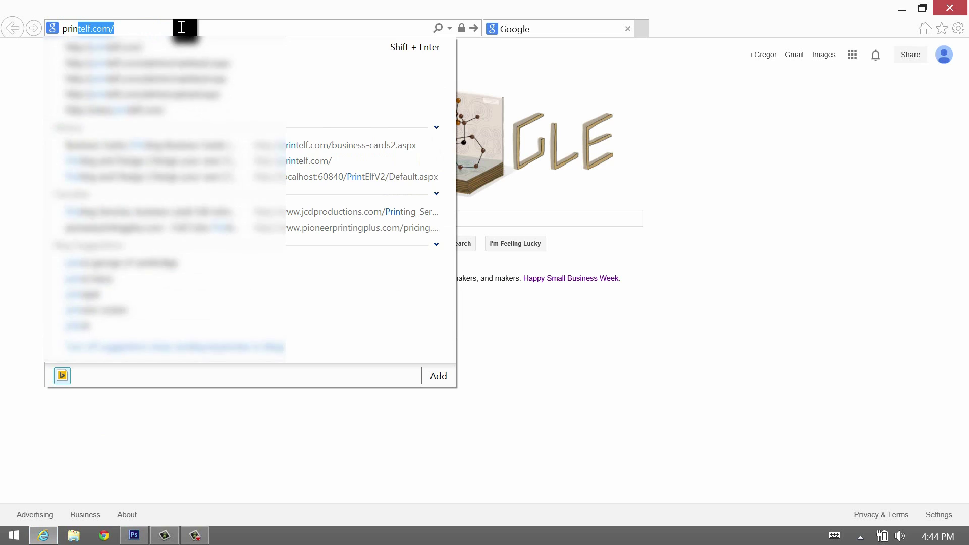
key(Return)
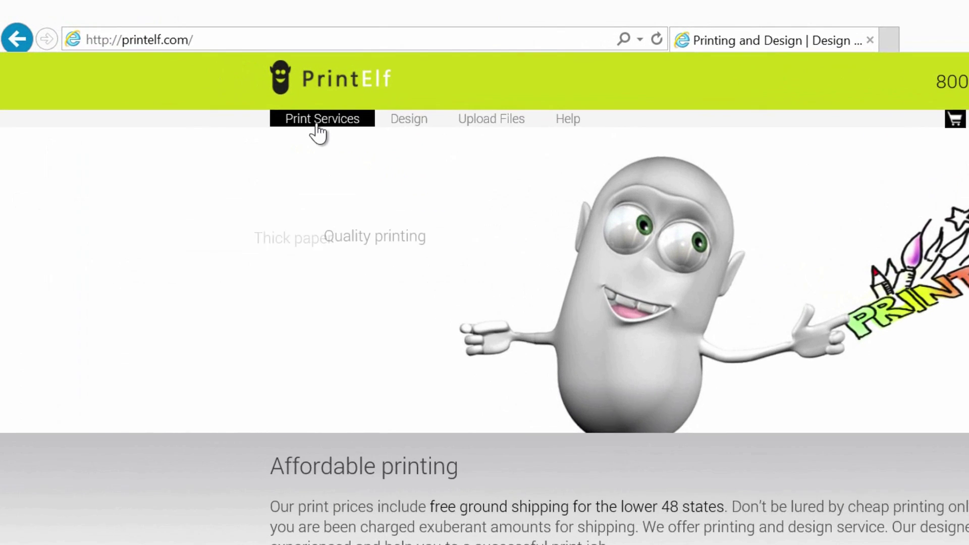
mouse_move(224, 91)
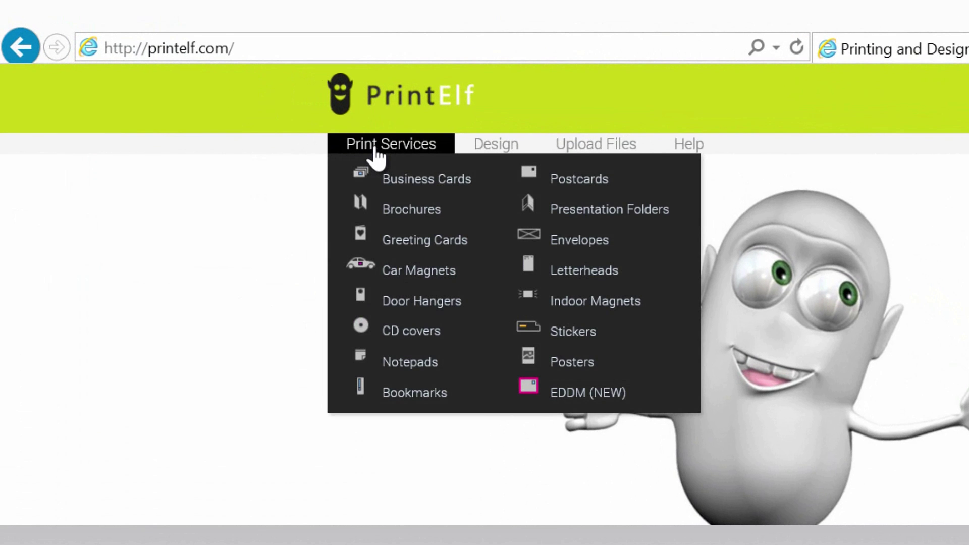
click(401, 182)
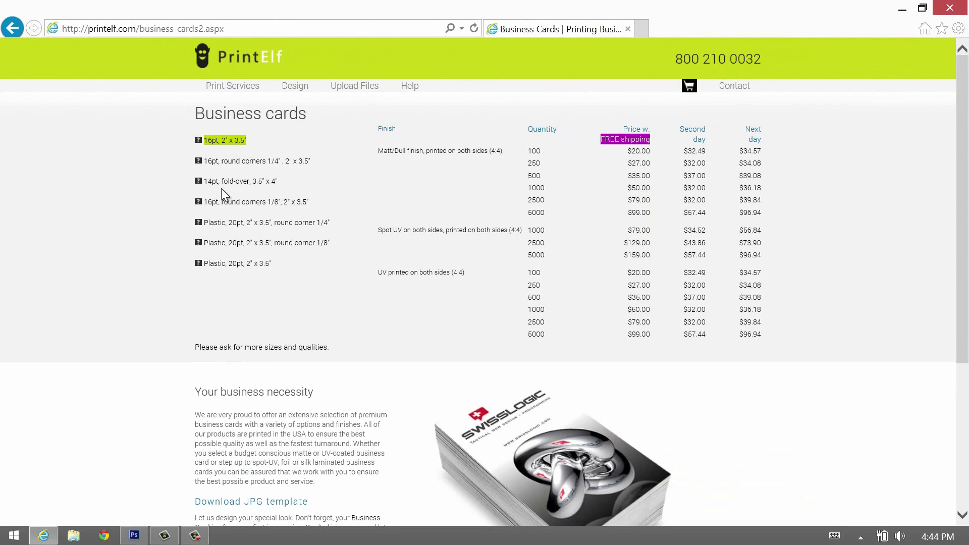
scroll(139, 311, down, 5)
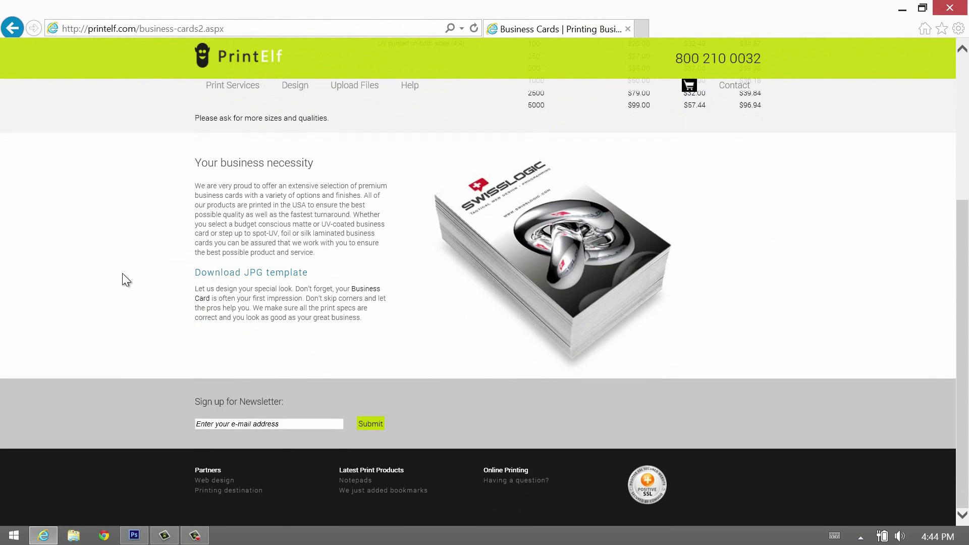
click(232, 273)
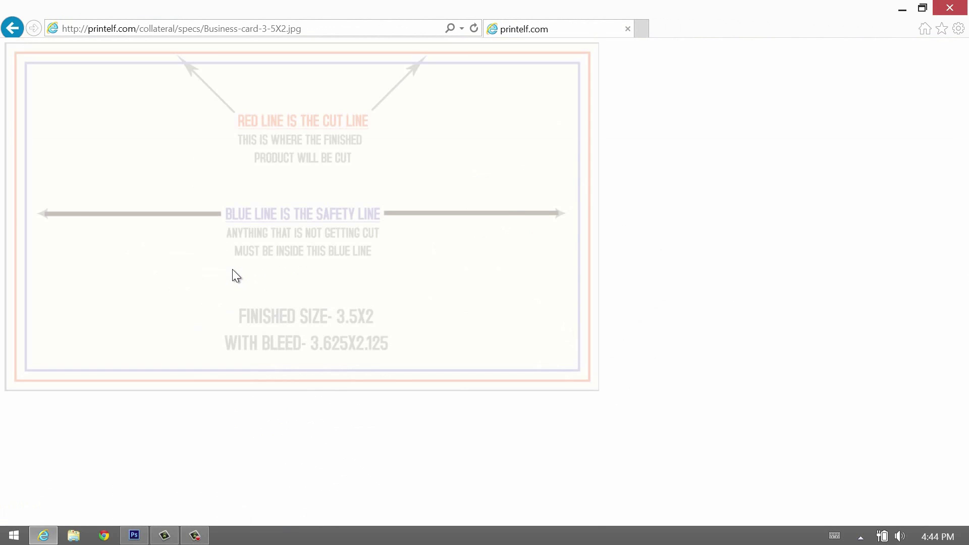
- Confirm the template image is already in C:\Temp\Business card, cancel the save, and close the browser
right_click(192, 150)
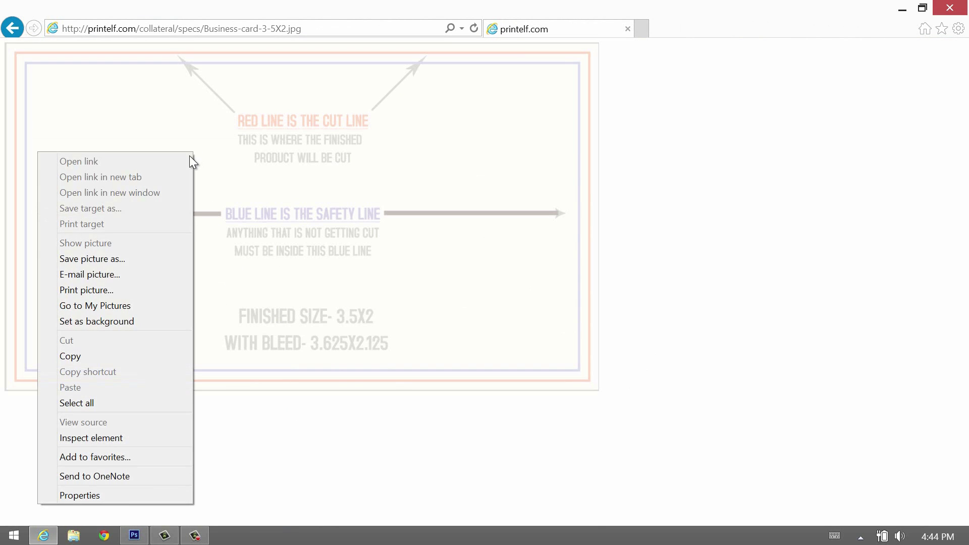
click(117, 258)
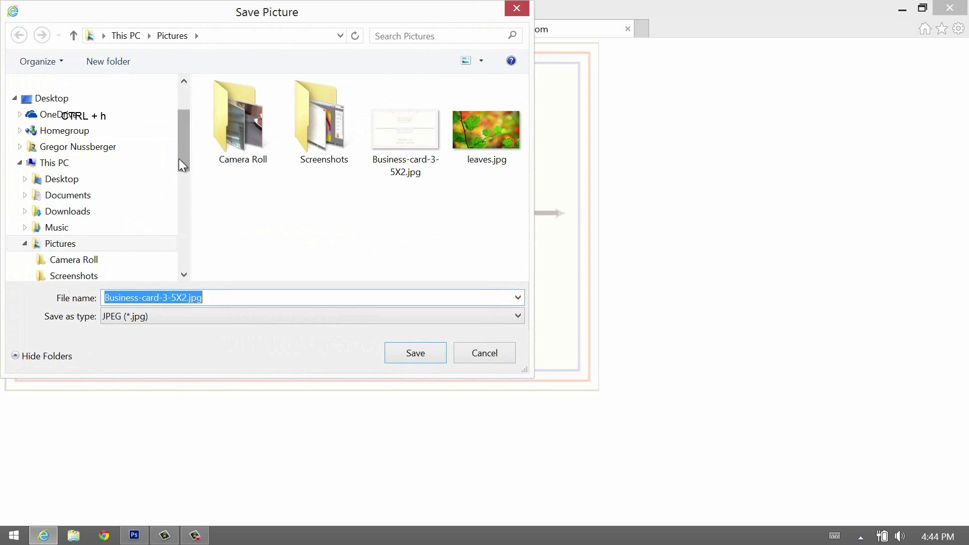
drag(182, 164, 180, 192)
click(93, 212)
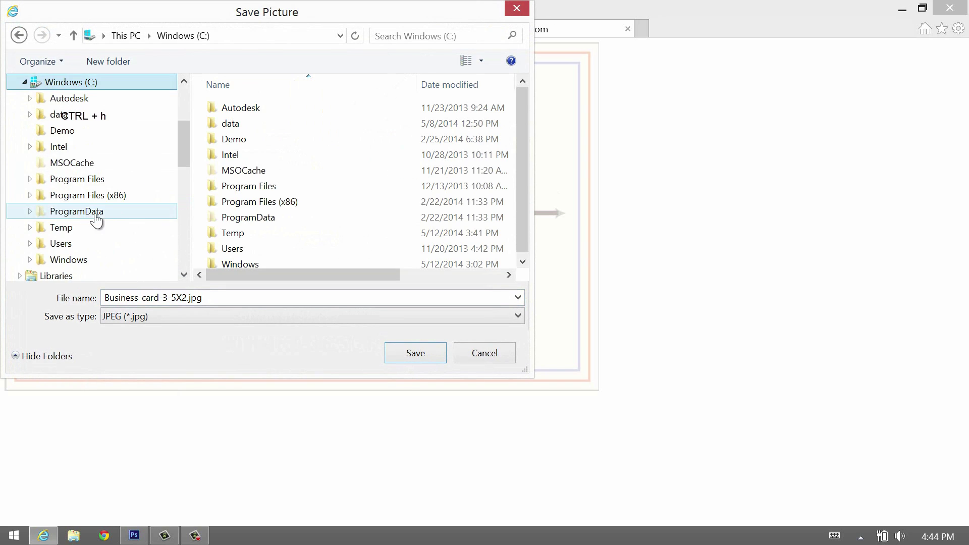
double_click(235, 233)
double_click(228, 147)
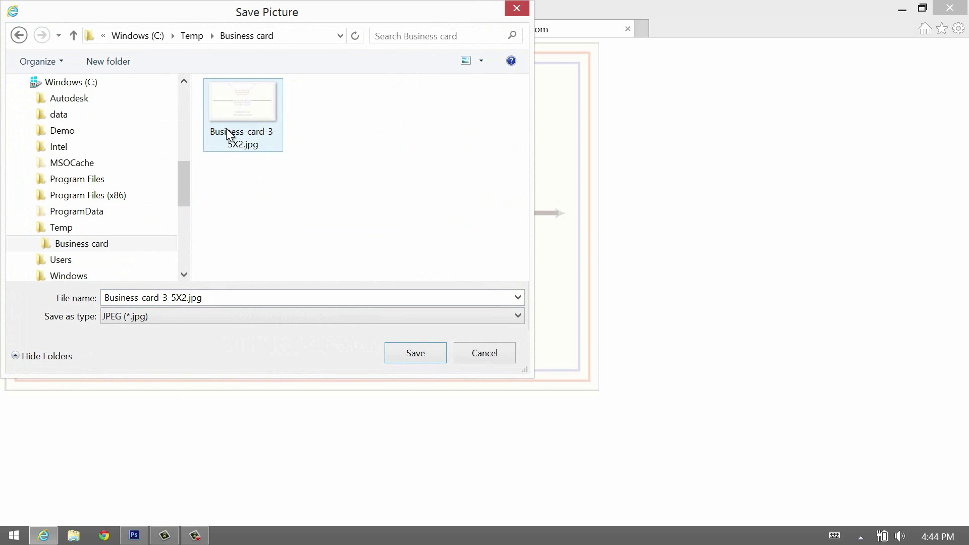
click(489, 356)
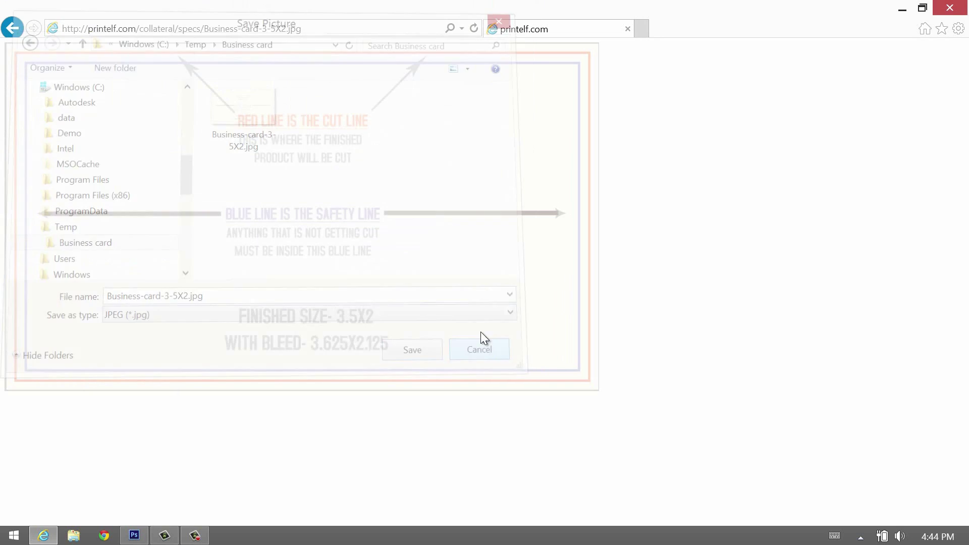
click(954, 7)
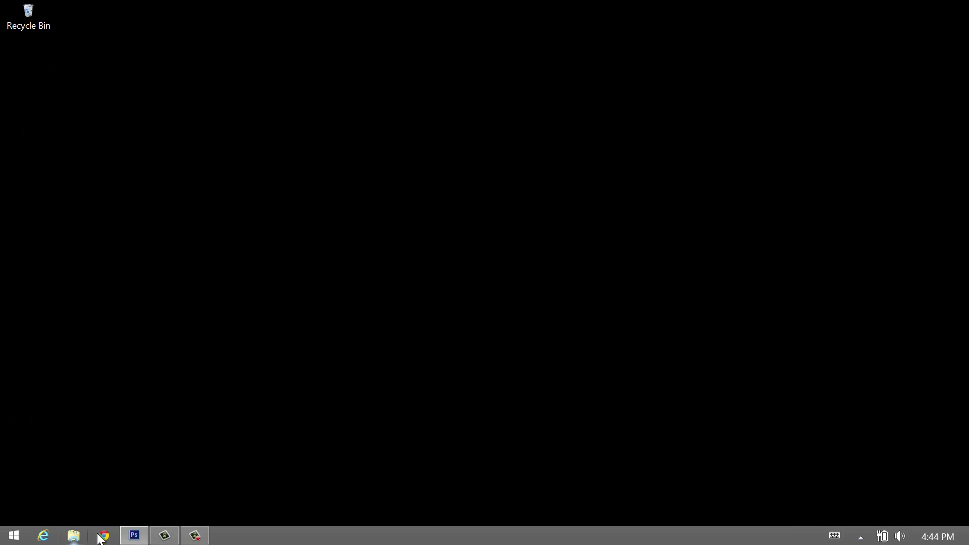
- Open Business-card-3-5X2.jpg in Photoshop
mouse_move(133, 535)
click(151, 483)
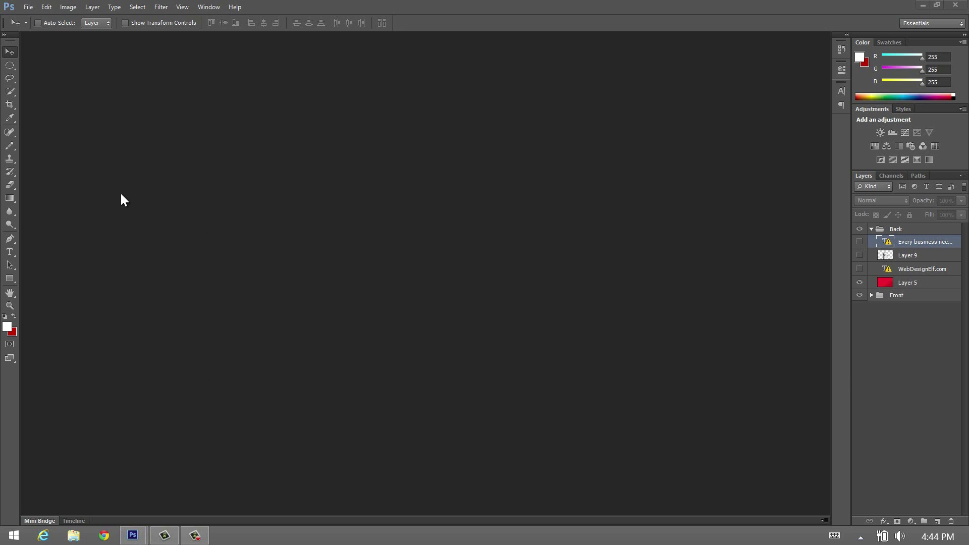
click(27, 9)
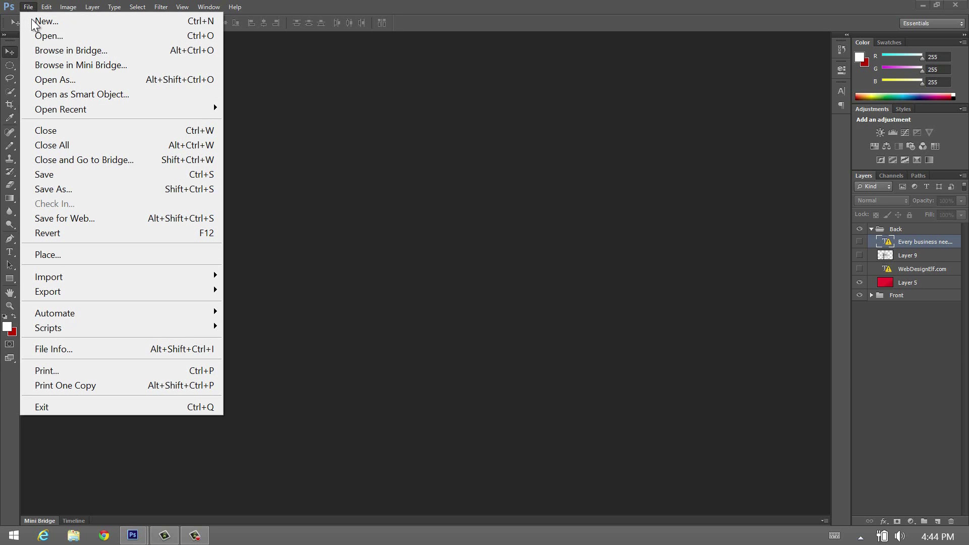
click(44, 36)
click(399, 141)
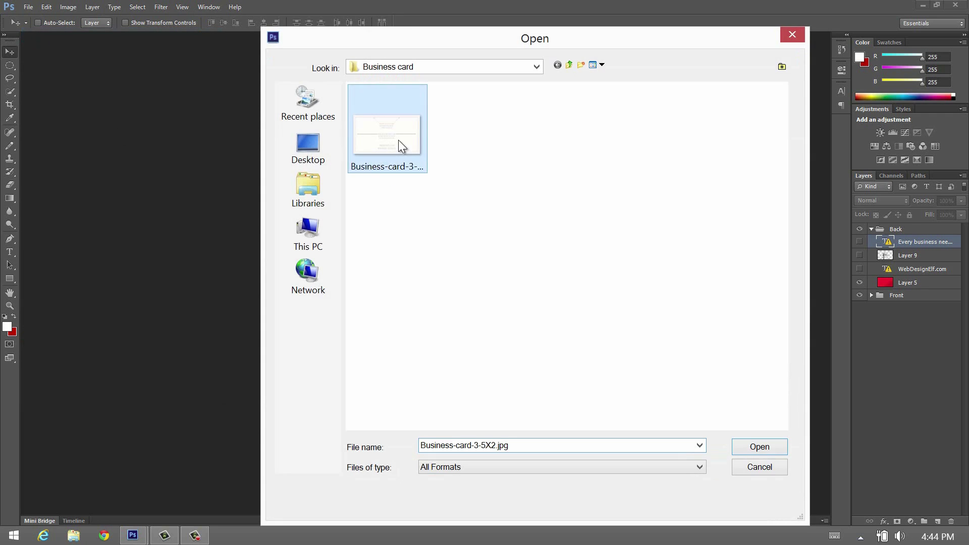
double_click(398, 141)
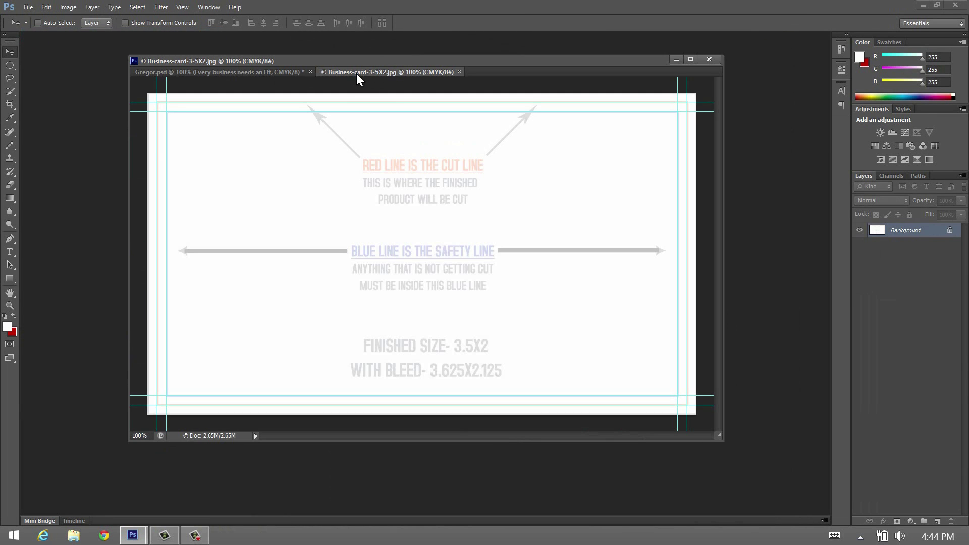
- Float the template in its own enlarged window and toggle the cyan guides off and on
drag(356, 73, 239, 34)
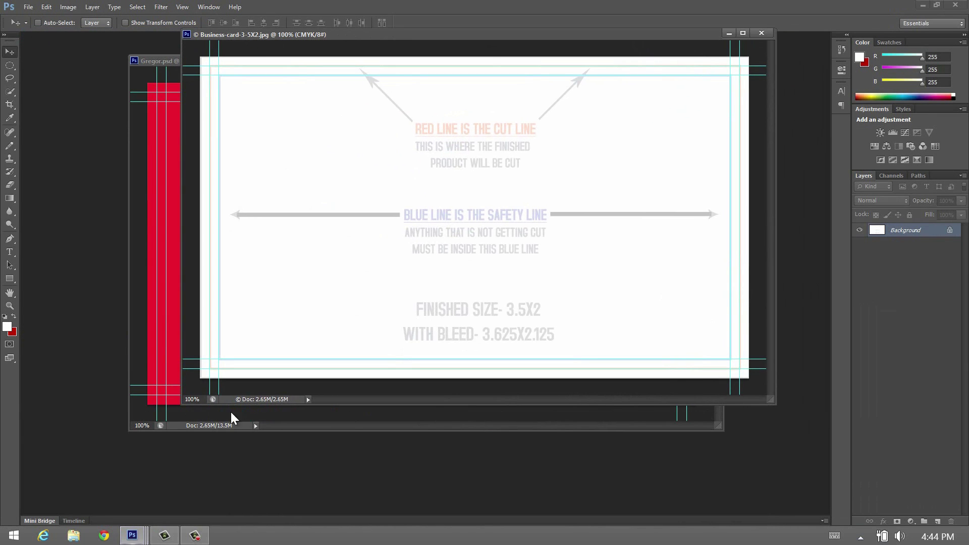
drag(182, 402, 103, 479)
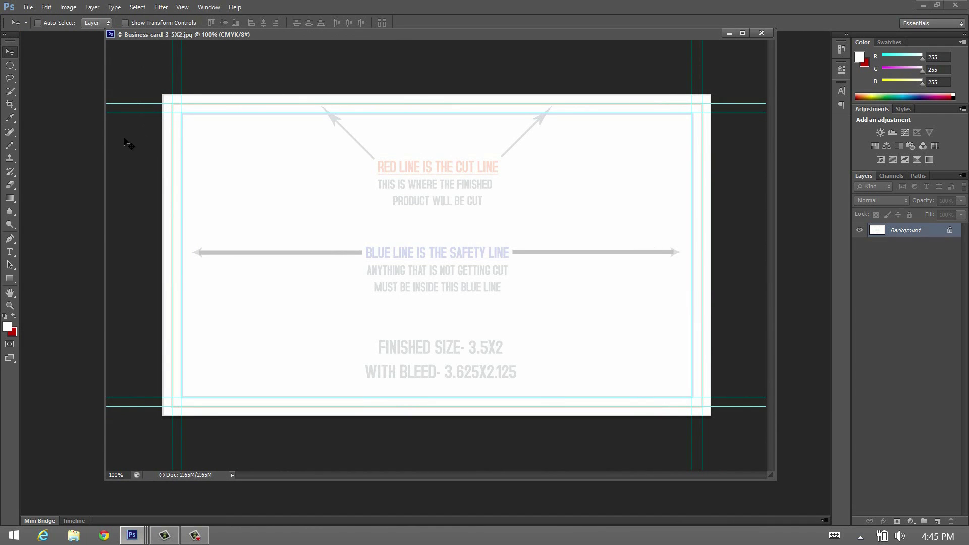
key(ctrl+semicolon)
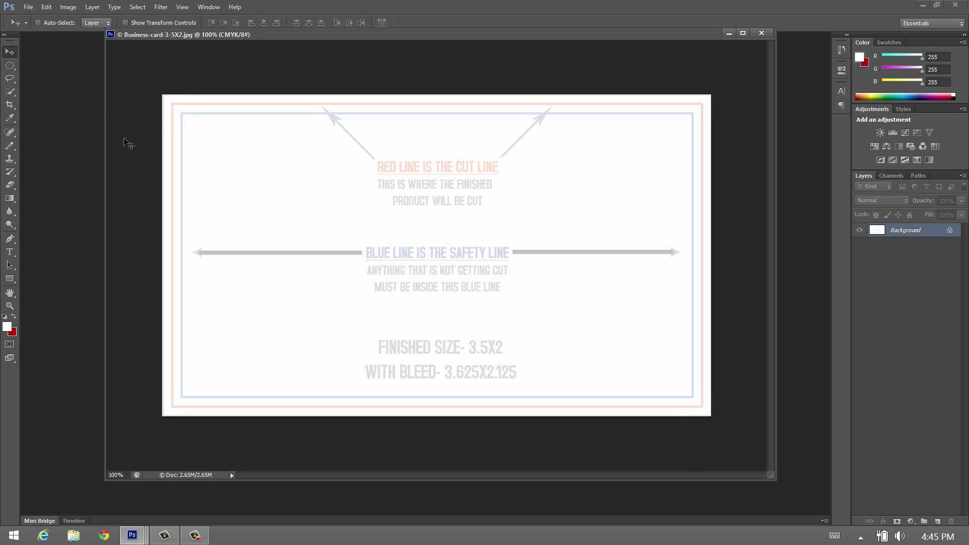
key(ctrl+semicolon)
key(ctrl+semicolon)
key(ctrl+semicolon)
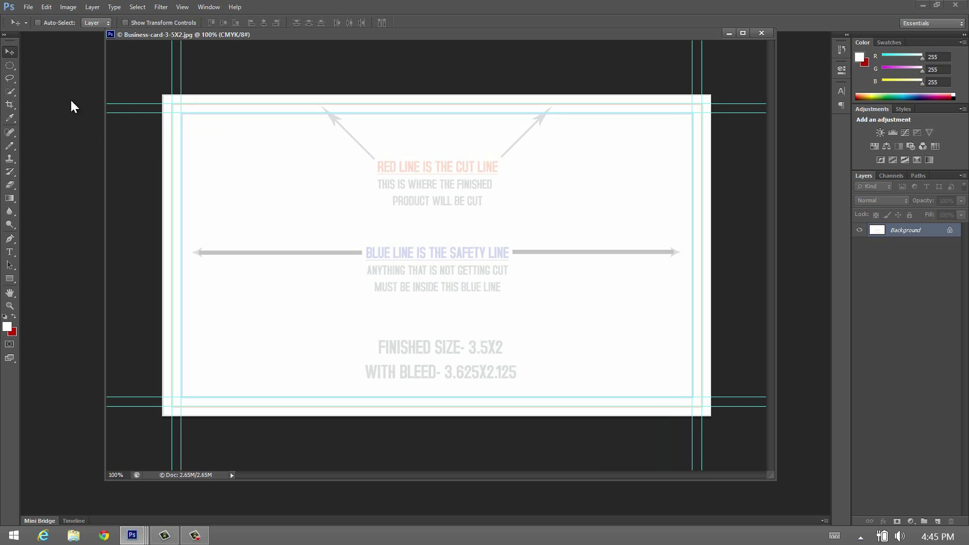
- Draw a circular selection over the card's left side and fill it dark red on a new layer
click(12, 67)
drag(254, 156, 487, 406)
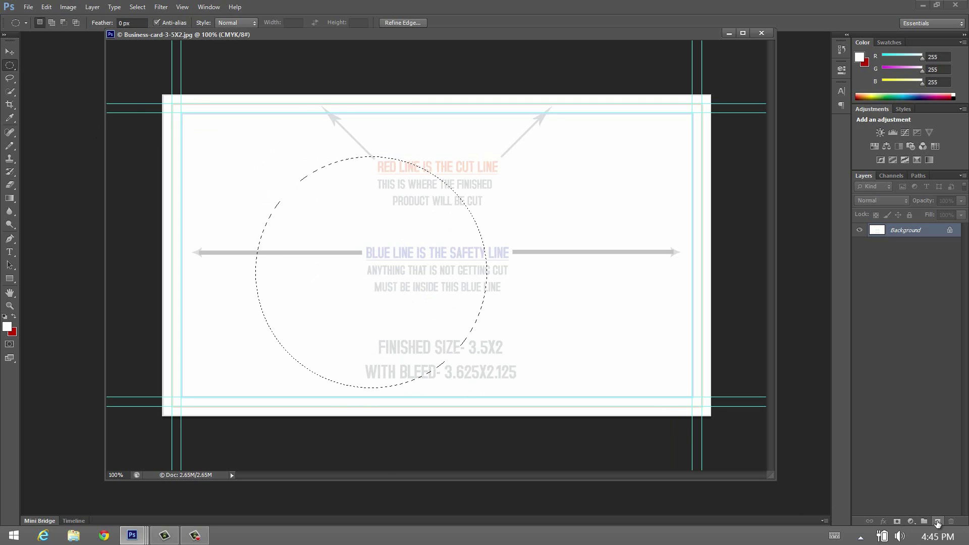
click(937, 521)
key(ctrl+BackSpace)
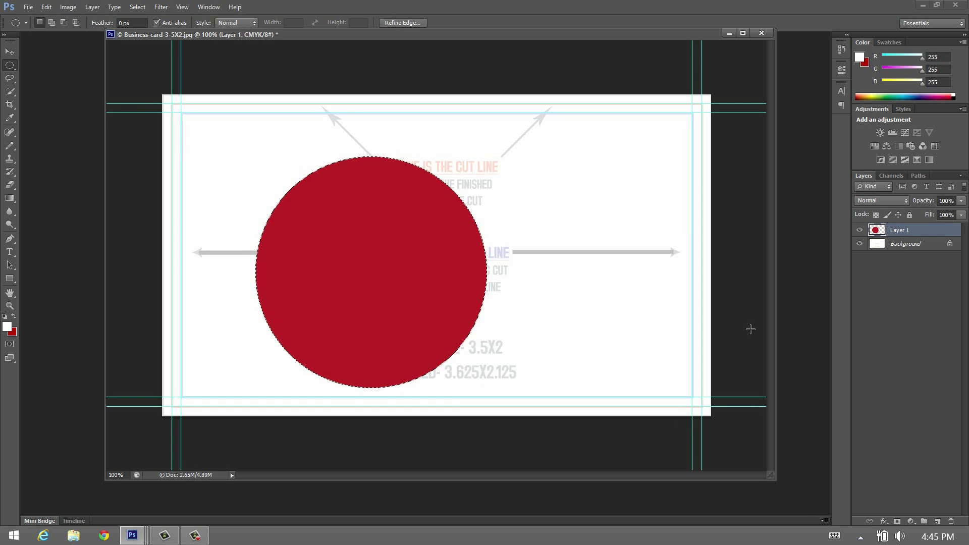
- Move the red circle past the card's bottom-left cut lines and deselect it
key(v)
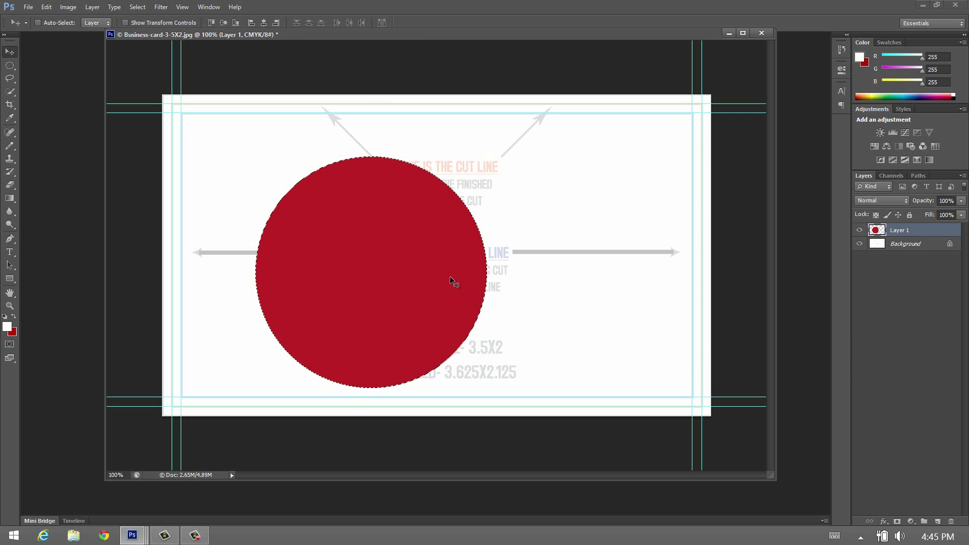
drag(406, 273, 306, 328)
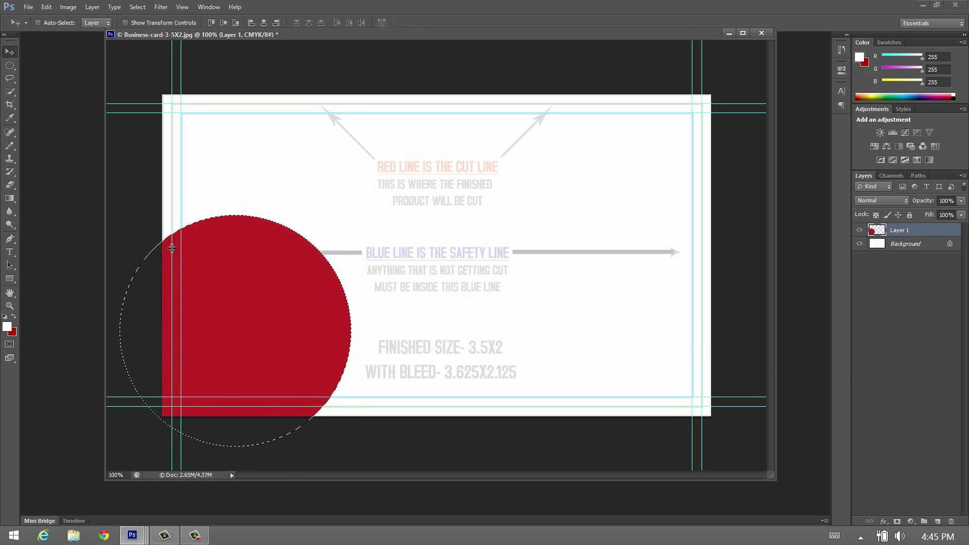
key(ctrl+d)
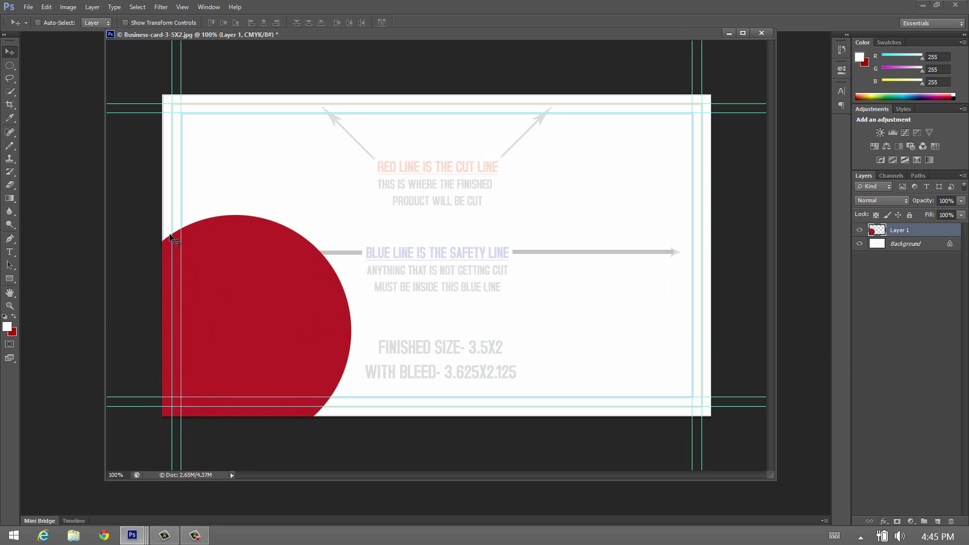
mouse_move(207, 321)
mouse_down()
mouse_move(220, 320)
mouse_move(215, 309)
mouse_up()
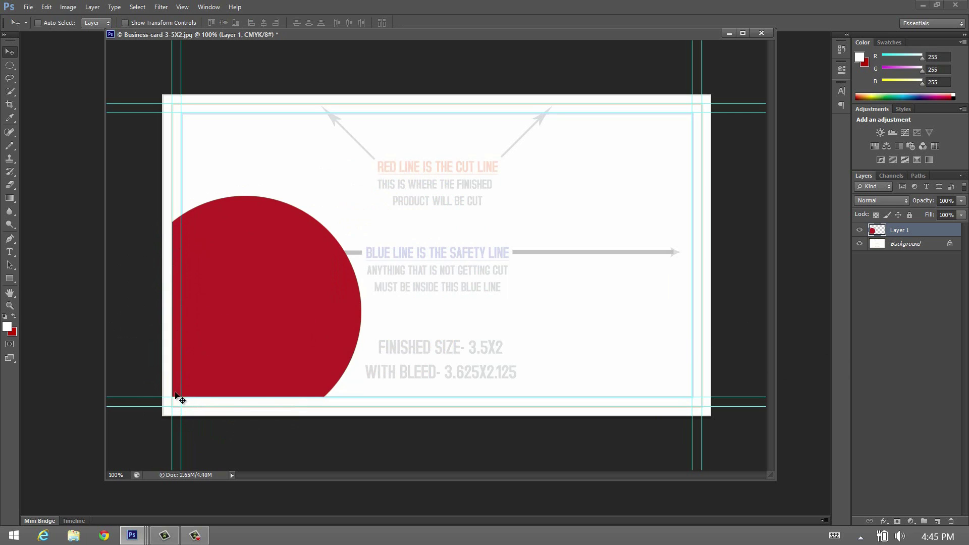
drag(316, 312, 309, 329)
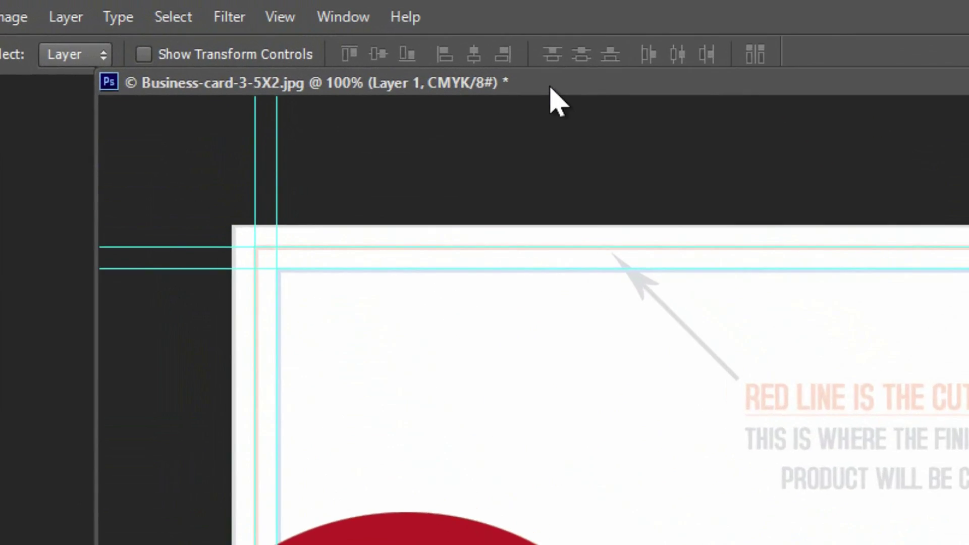
drag(295, 36, 287, 43)
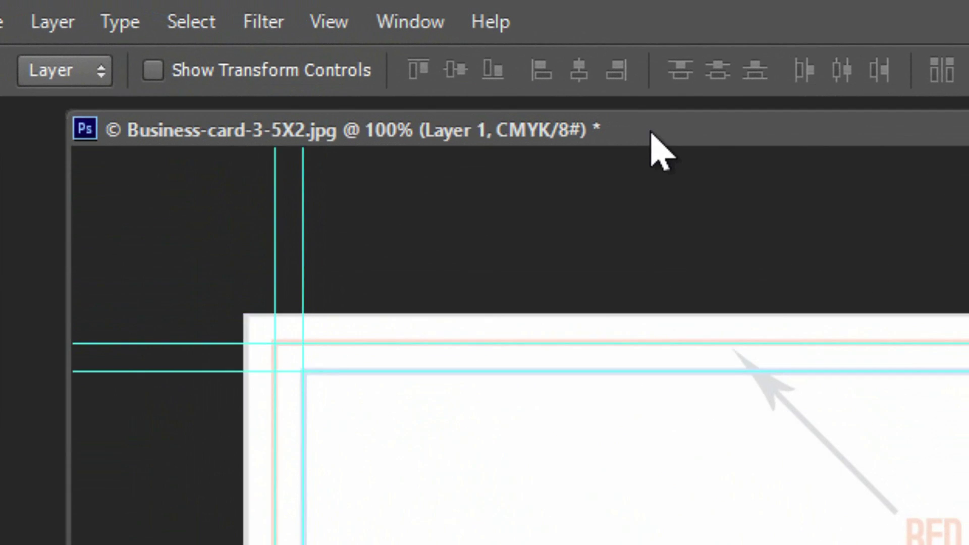
drag(652, 134, 641, 146)
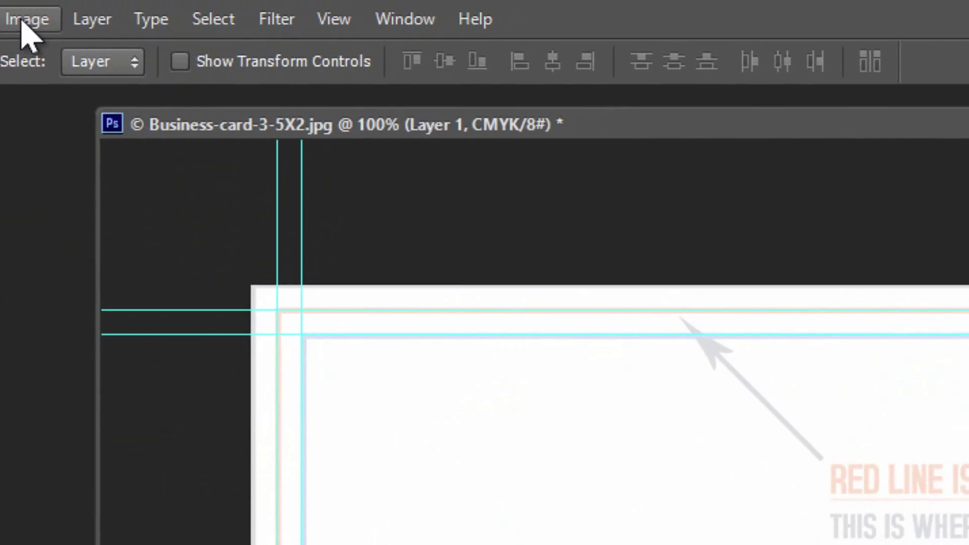
click(26, 19)
mouse_move(145, 69)
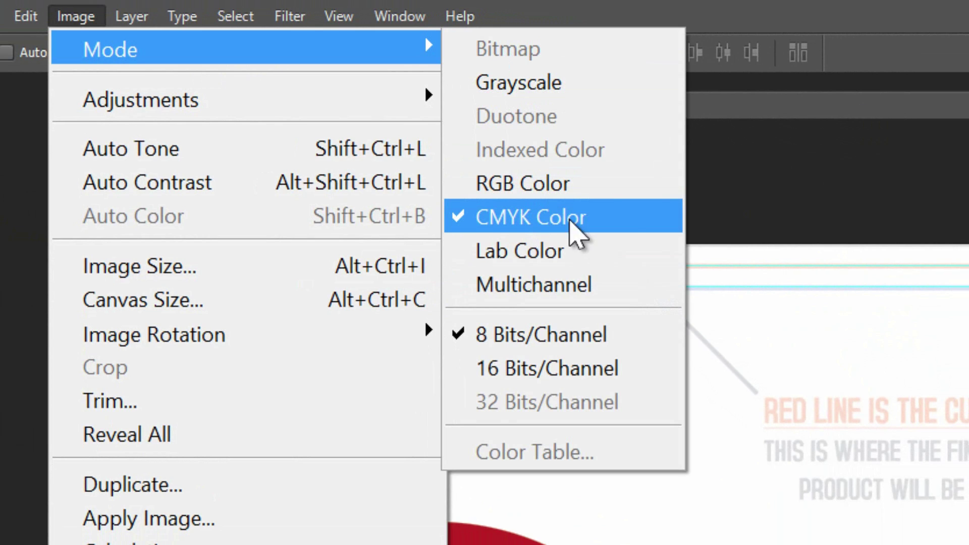
click(858, 112)
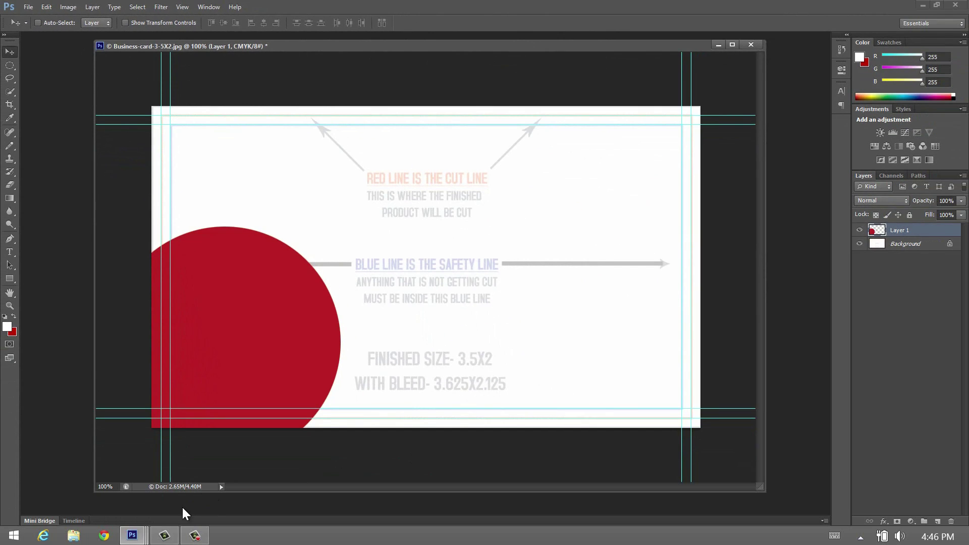
- Bring Gregor.psd forward and show its 'Every business needs an Elf' tagline and elf layers
mouse_move(133, 534)
click(292, 484)
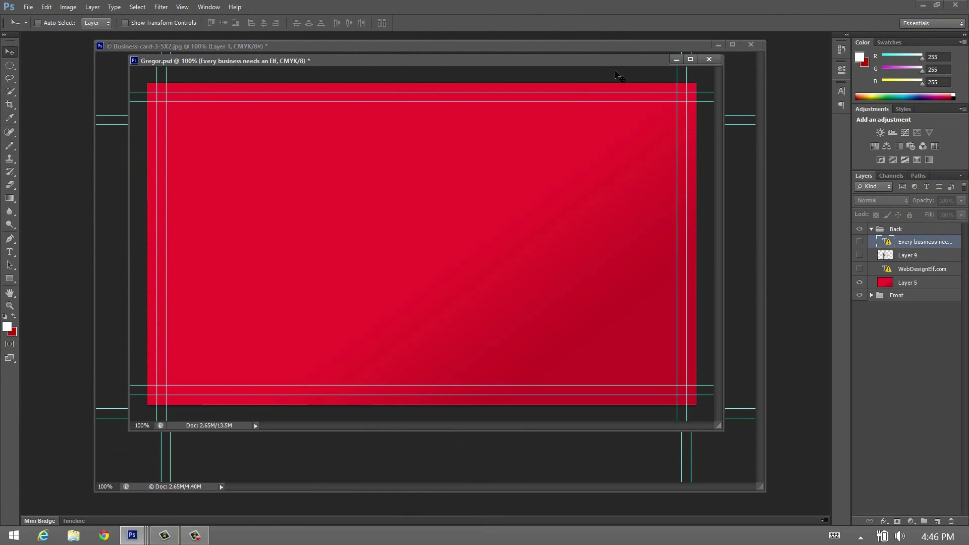
drag(504, 66, 455, 73)
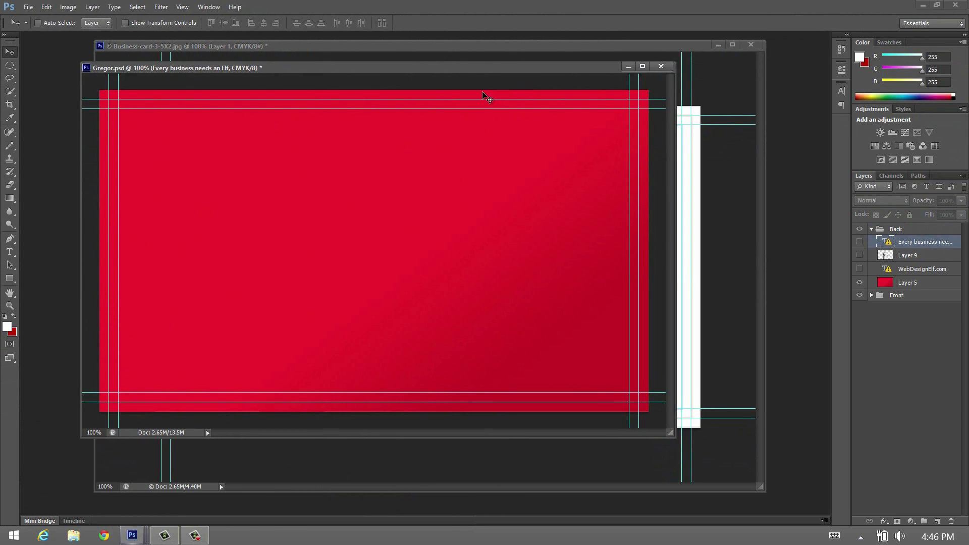
click(860, 242)
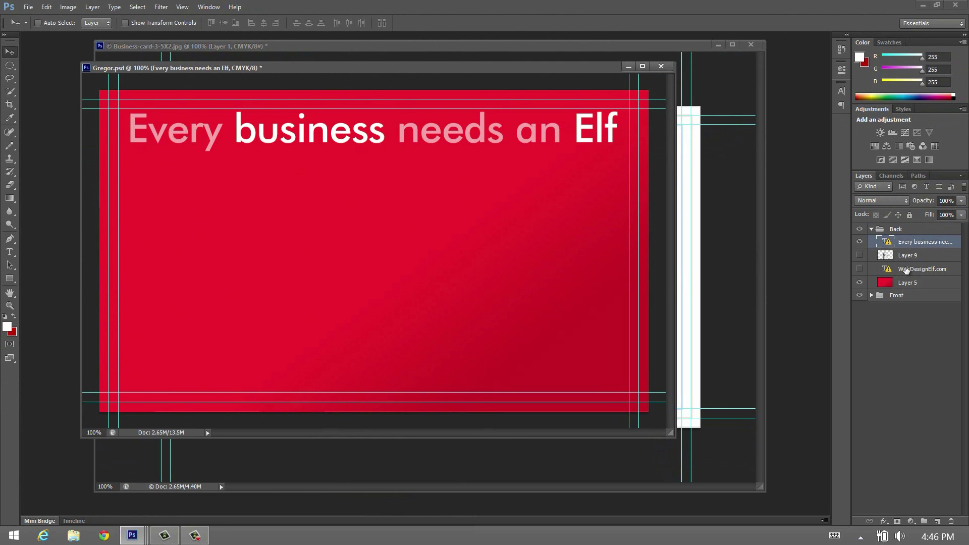
click(860, 256)
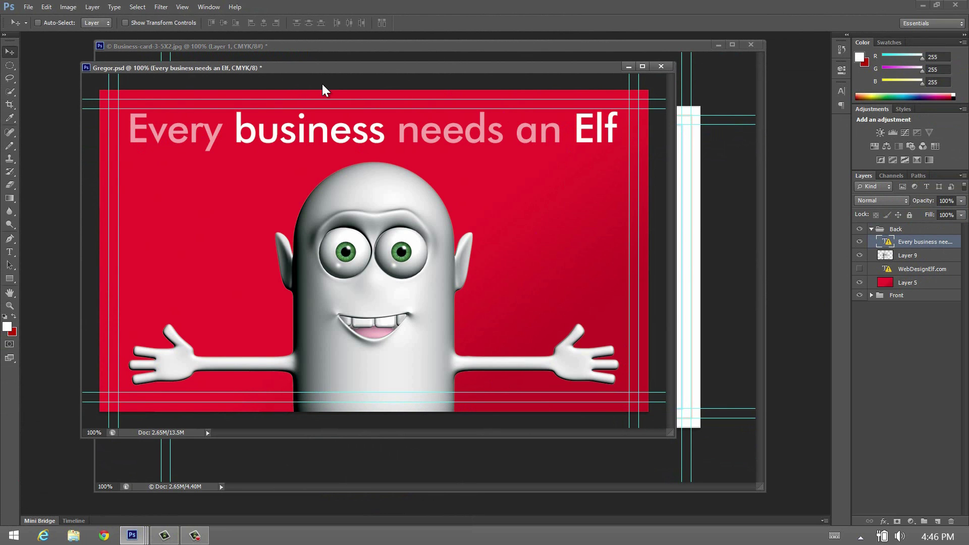
drag(309, 70, 438, 114)
click(29, 7)
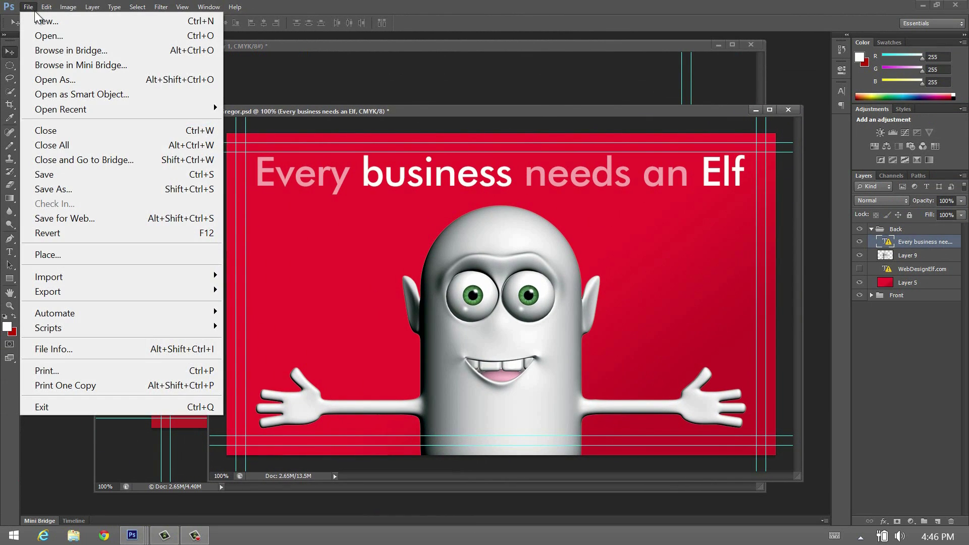
click(41, 23)
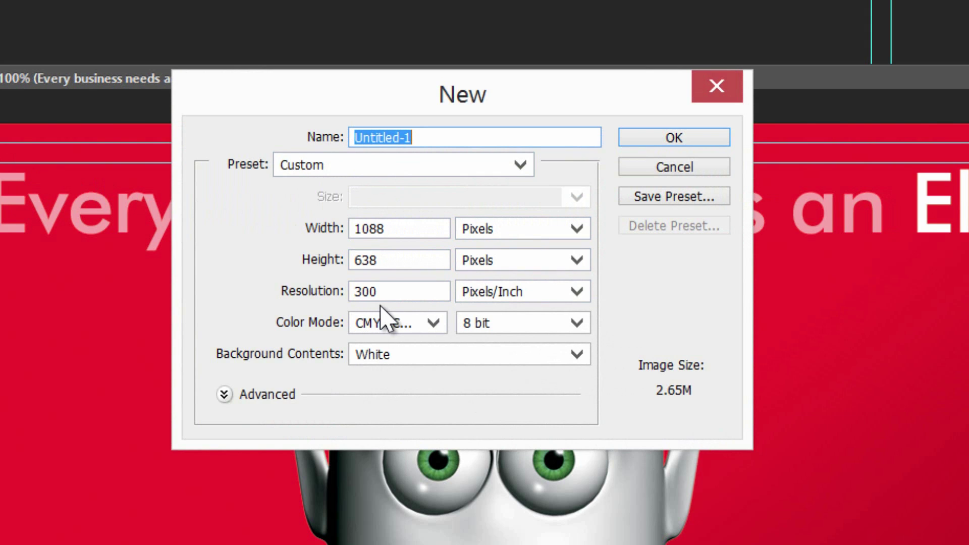
click(434, 324)
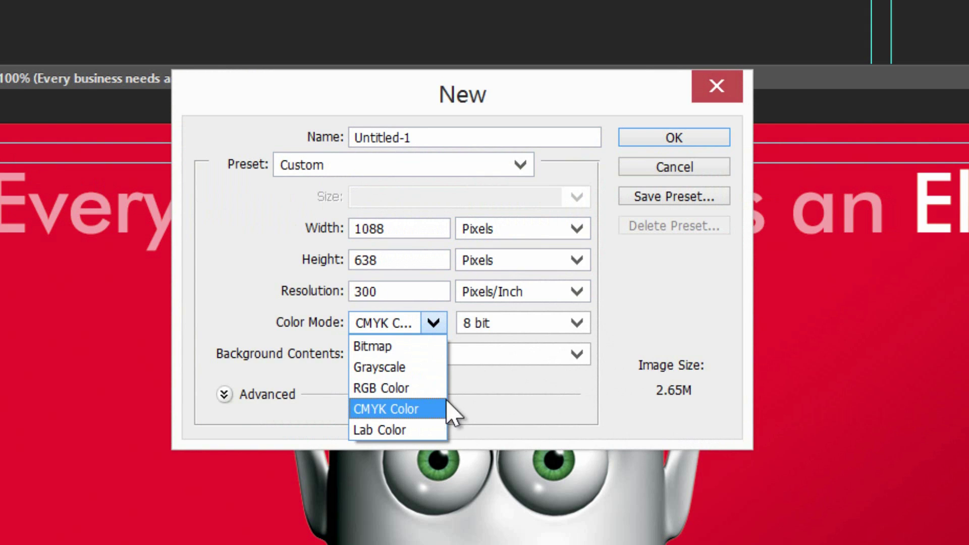
click(634, 318)
click(656, 138)
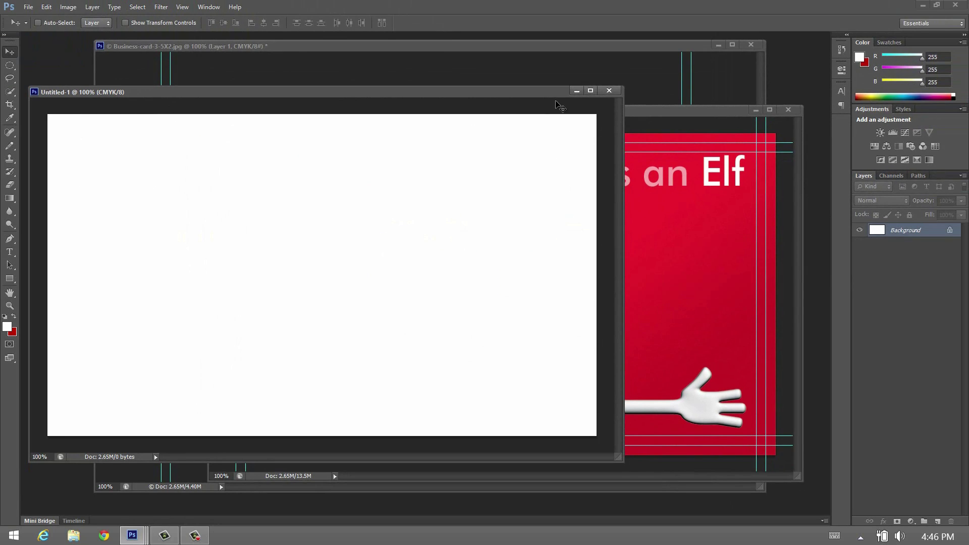
drag(492, 97, 638, 85)
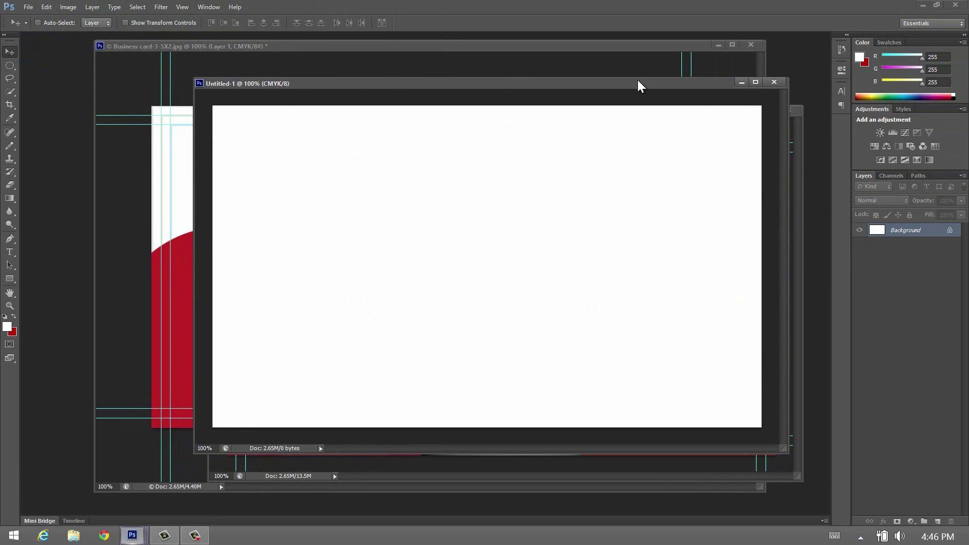
click(775, 82)
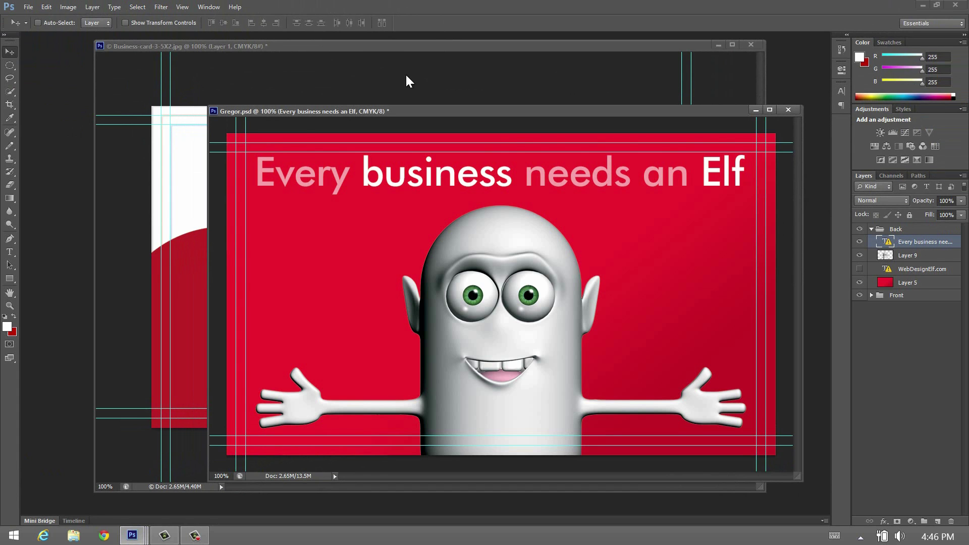
- Bring the template forward, set up Save As JPEG with the ICC profile, then cancel
click(382, 50)
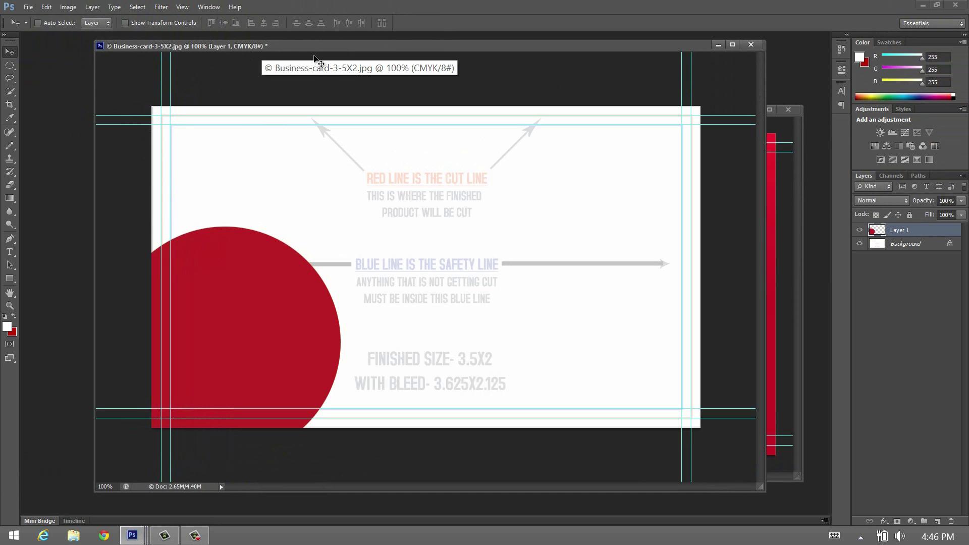
drag(306, 53, 291, 62)
click(28, 7)
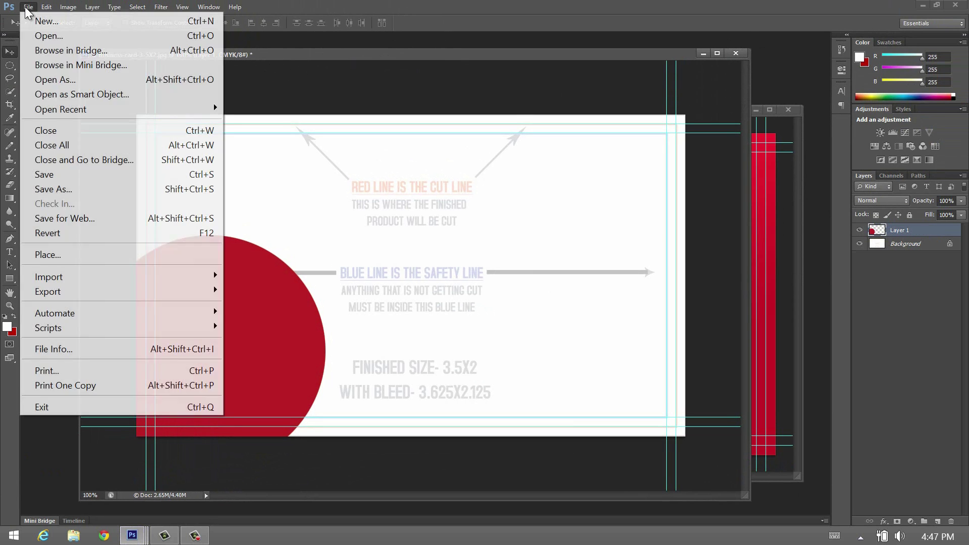
click(56, 189)
click(535, 334)
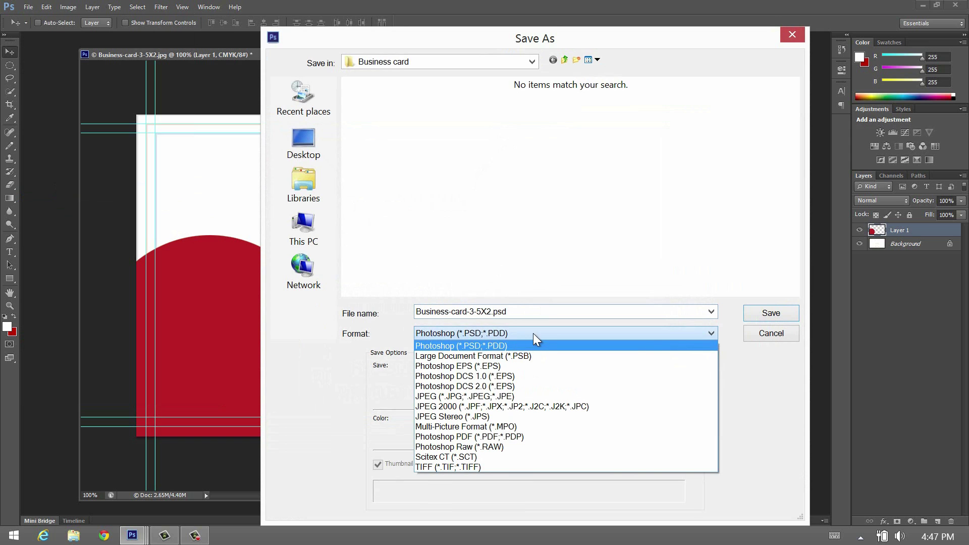
click(487, 395)
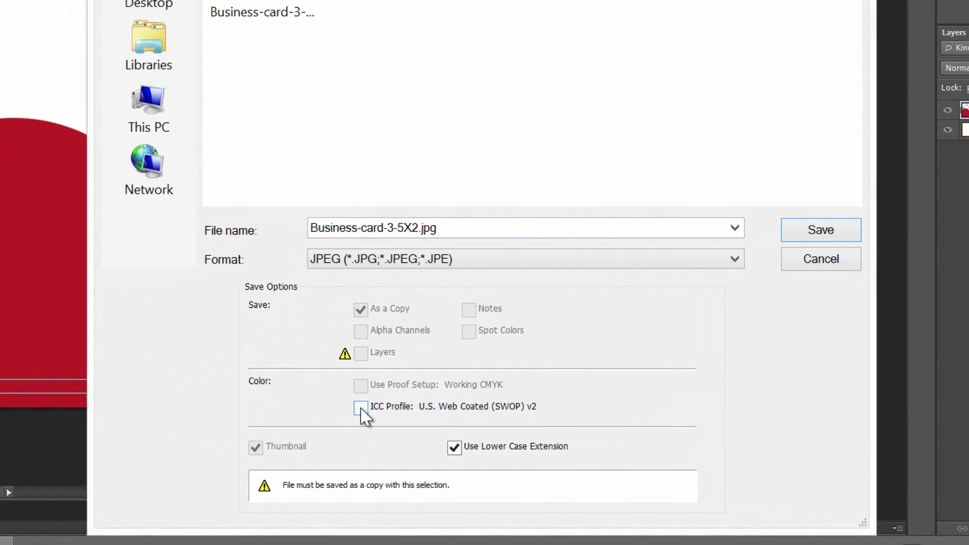
click(454, 436)
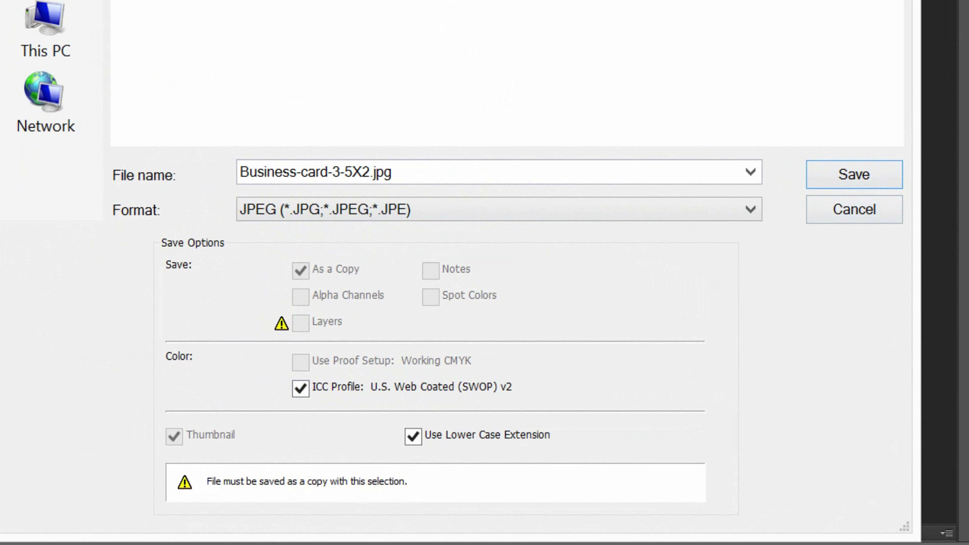
click(843, 211)
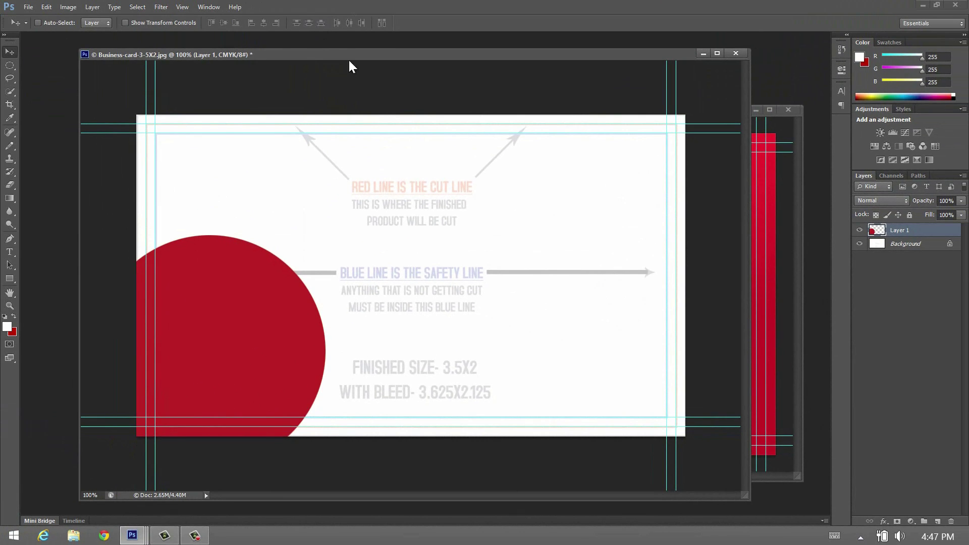
mouse_move(306, 54)
mouse_down()
mouse_move(301, 150)
mouse_move(291, 65)
mouse_up()
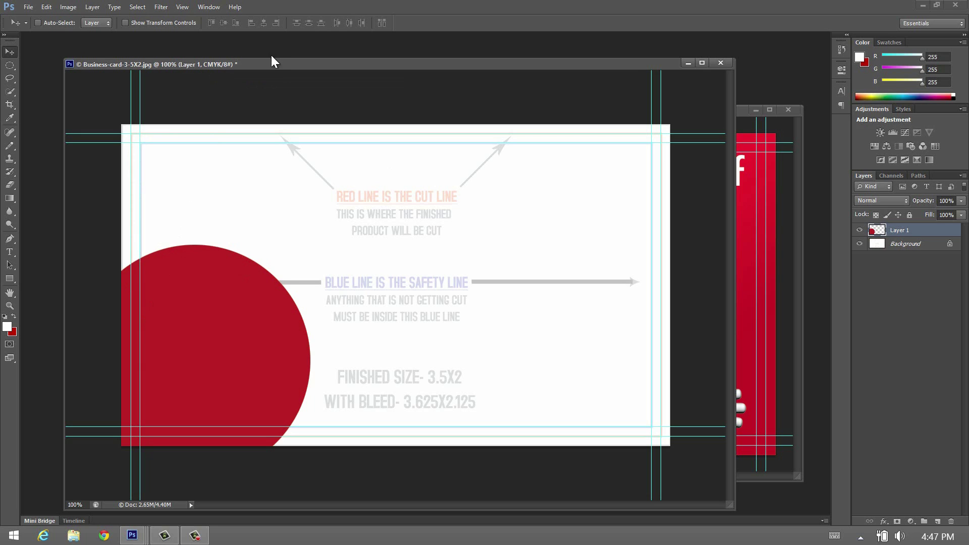
drag(268, 63, 265, 53)
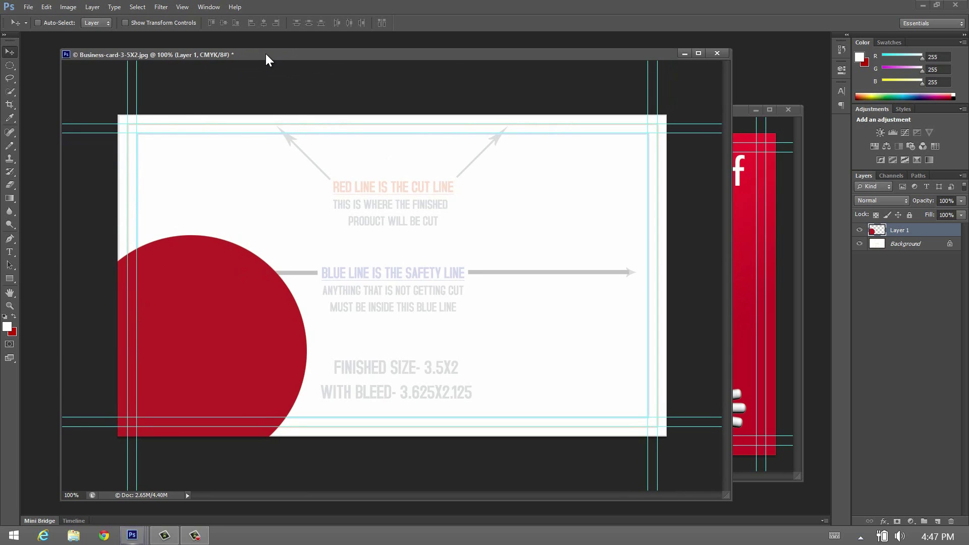